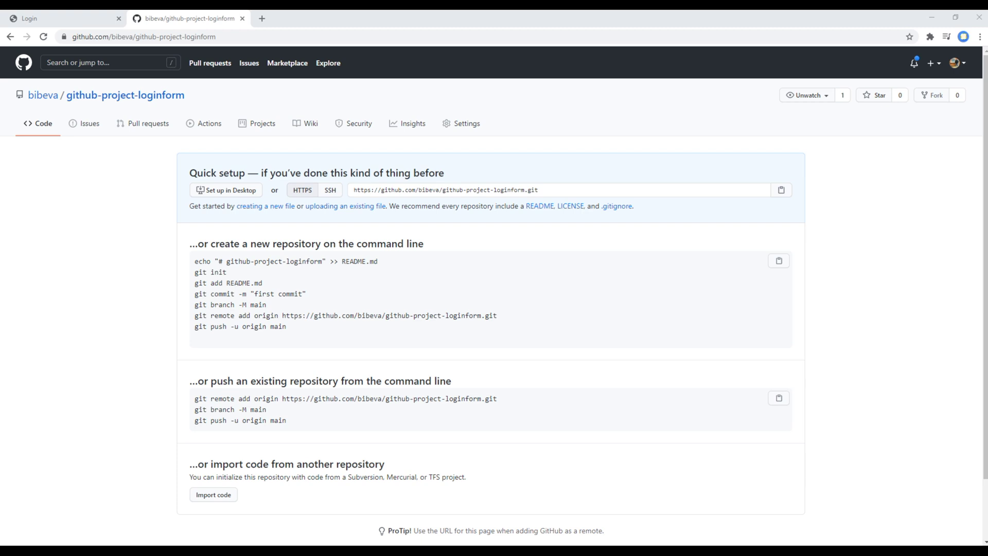
Check the HTTPS clone URL in Quick setup, then switch to the GIT Lessons folder
{"action": "left_click_drag", "start_coordinate": [539, 189], "coordinate": [353, 189]}
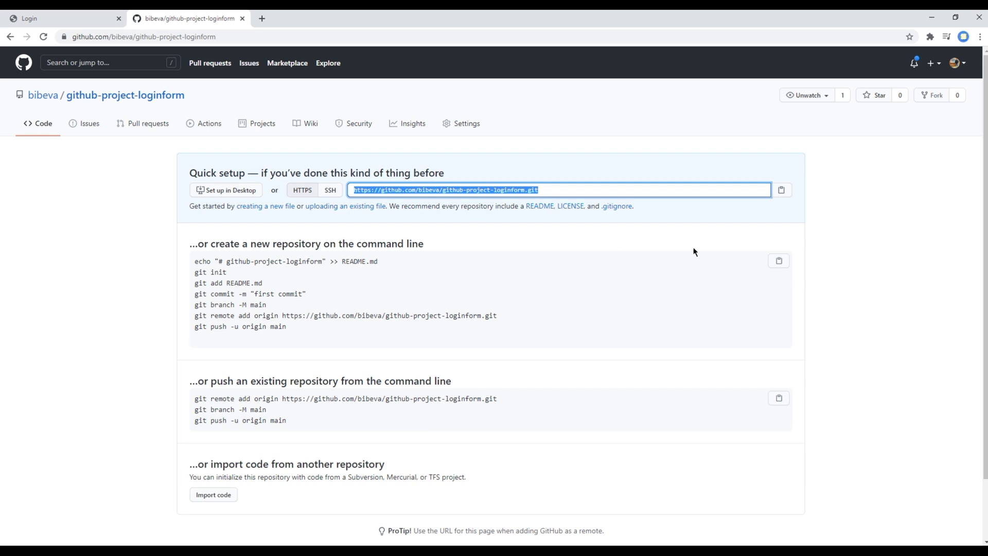
{"action": "left_click", "coordinate": [897, 272]}
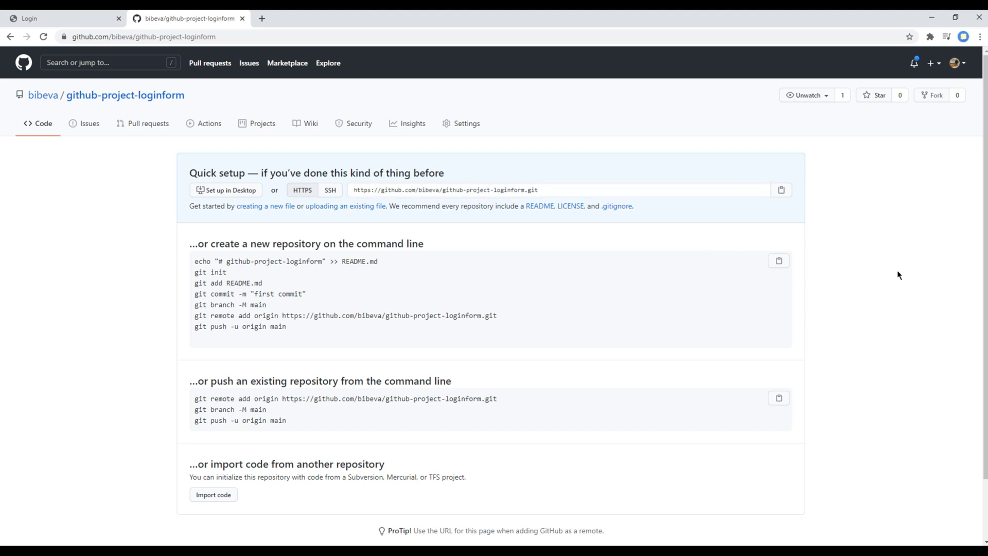
{"action": "left_click", "coordinate": [293, 529]}
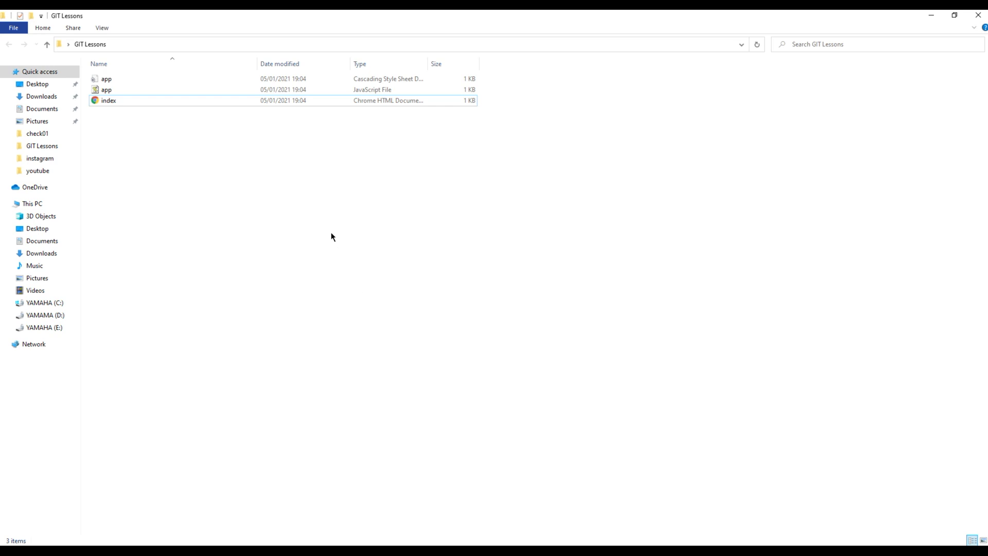
Launch Git Bash Here in the GIT Lessons folder and maximize the terminal
{"action": "right_click", "coordinate": [331, 232]}
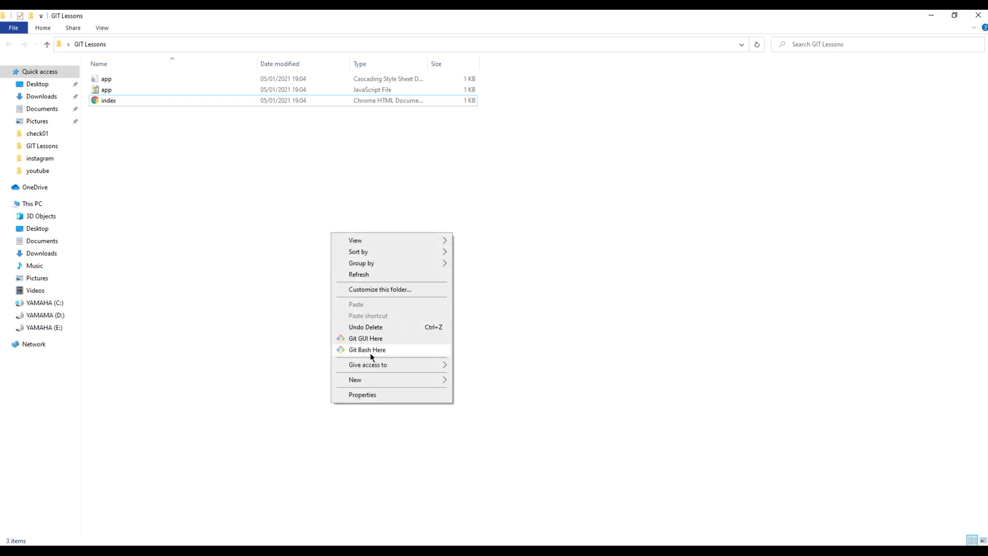
{"action": "left_click", "coordinate": [386, 351]}
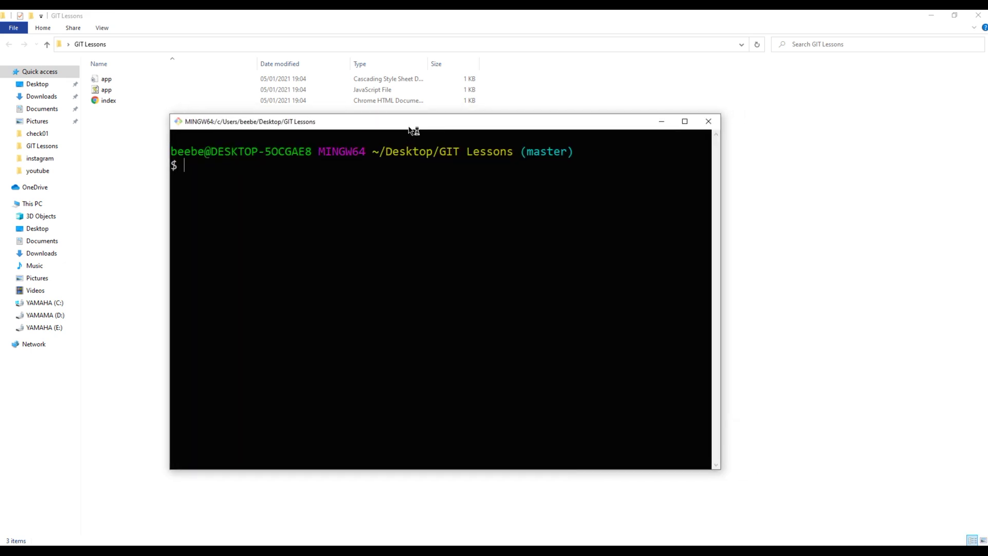
{"action": "double_click", "coordinate": [412, 132]}
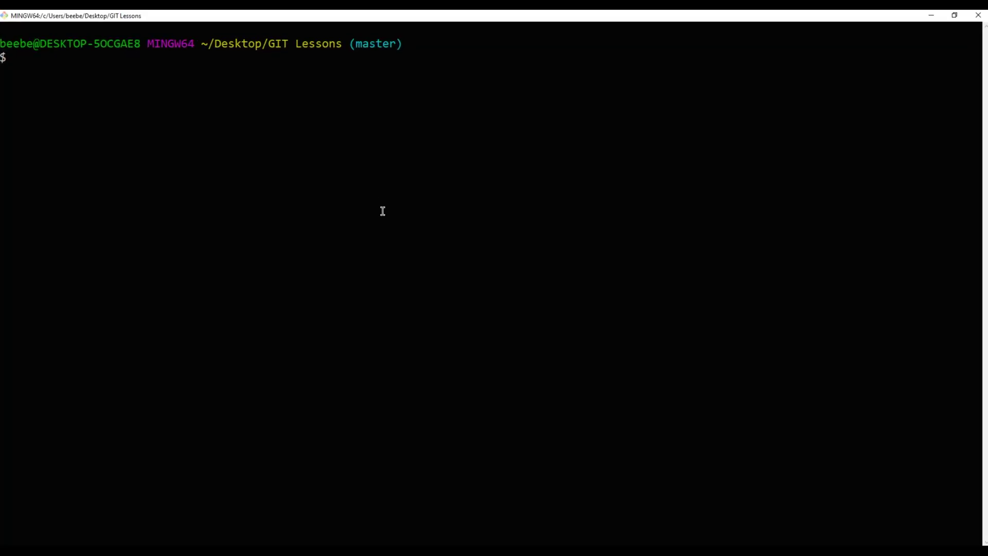
{"action": "type", "text": "git remov"}
{"action": "type", "text": "e -v"}
Run git remote -v to confirm no remotes exist yet
{"action": "key", "text": "Return"}
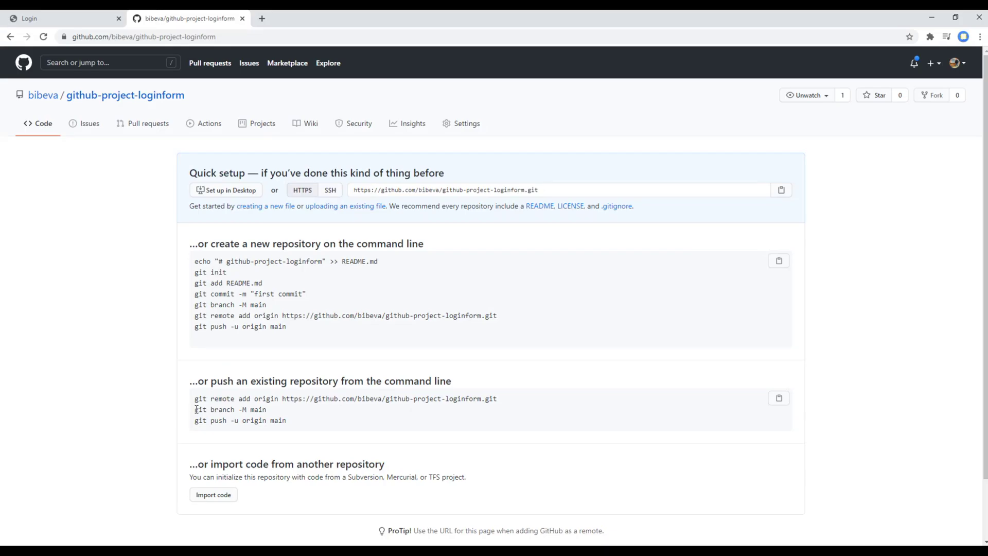
Copy the 'git remote add origin' line from the push-existing-repository instructions into Git Bash
{"action": "left_click_drag", "start_coordinate": [194, 400], "coordinate": [481, 407]}
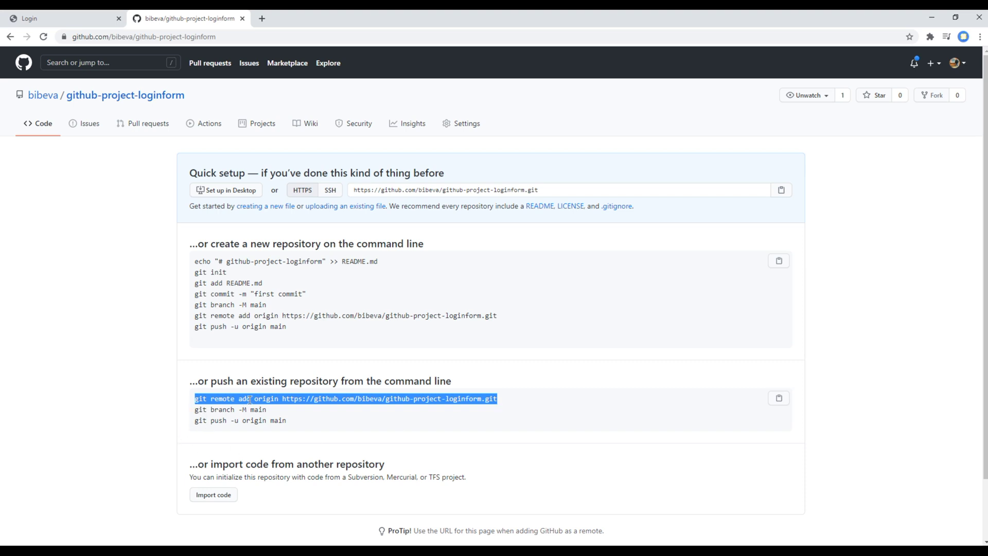
{"action": "left_click", "coordinate": [292, 406]}
{"action": "mouse_move", "coordinate": [285, 400]}
{"action": "left_mouse_down"}
{"action": "mouse_move", "coordinate": [499, 400]}
{"action": "mouse_move", "coordinate": [193, 399]}
{"action": "left_mouse_up"}
{"action": "left_click", "coordinate": [500, 399]}
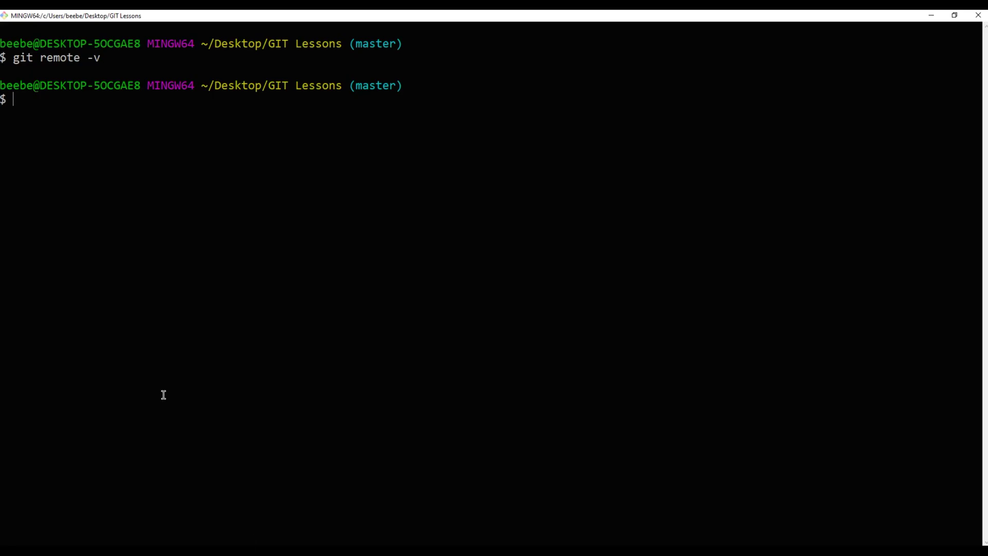
{"action": "right_click", "coordinate": [130, 290]}
Add origin as github.com/bibeva/github-project-loginform.git and verify its fetch/push URLs
{"action": "left_click", "coordinate": [158, 321]}
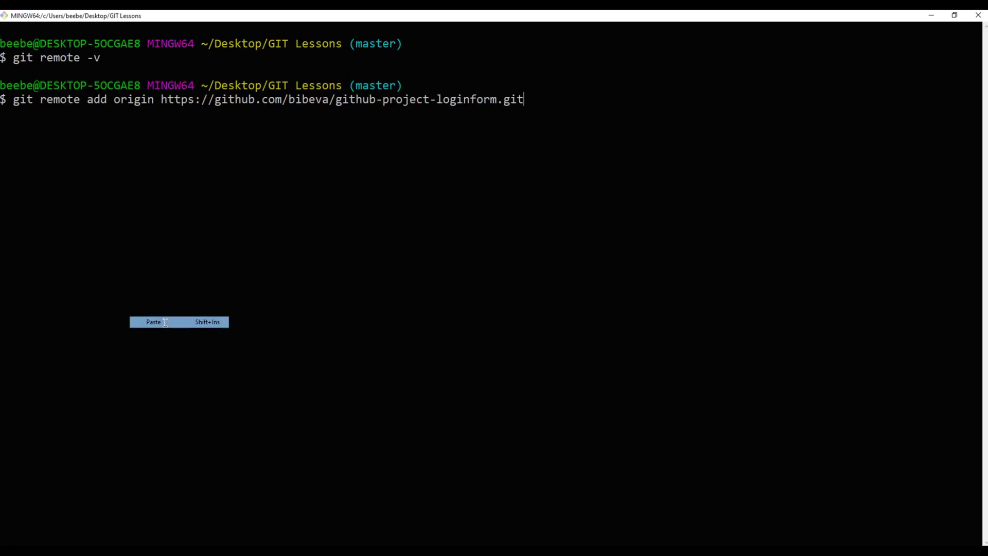
{"action": "key", "text": "Return"}
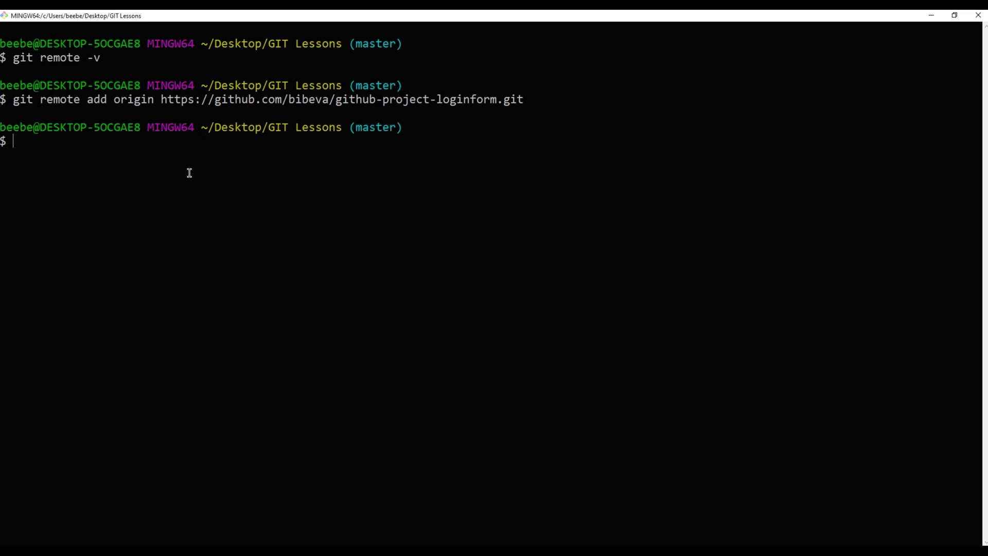
{"action": "type", "text": "git rem"}
{"action": "type", "text": "ote -v"}
{"action": "key", "text": "Return"}
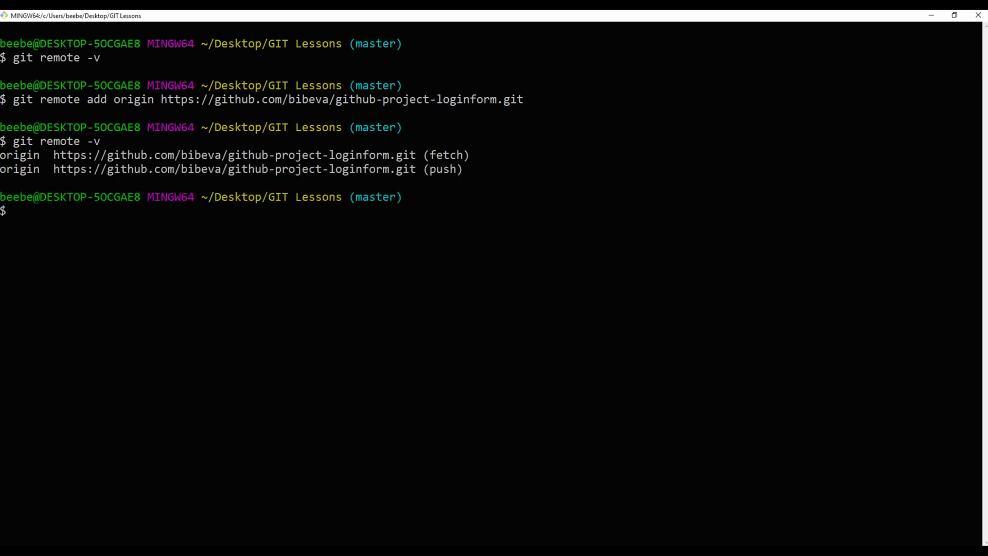
{"action": "mouse_move", "coordinate": [54, 154]}
{"action": "left_mouse_down"}
{"action": "mouse_move", "coordinate": [399, 157]}
{"action": "mouse_move", "coordinate": [419, 168]}
{"action": "left_mouse_up"}
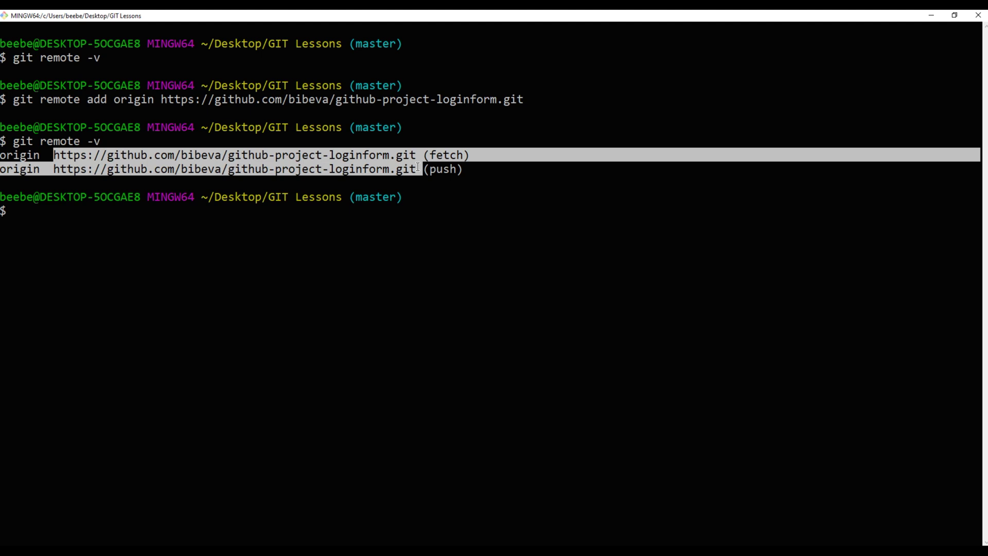
{"action": "left_click", "coordinate": [463, 241]}
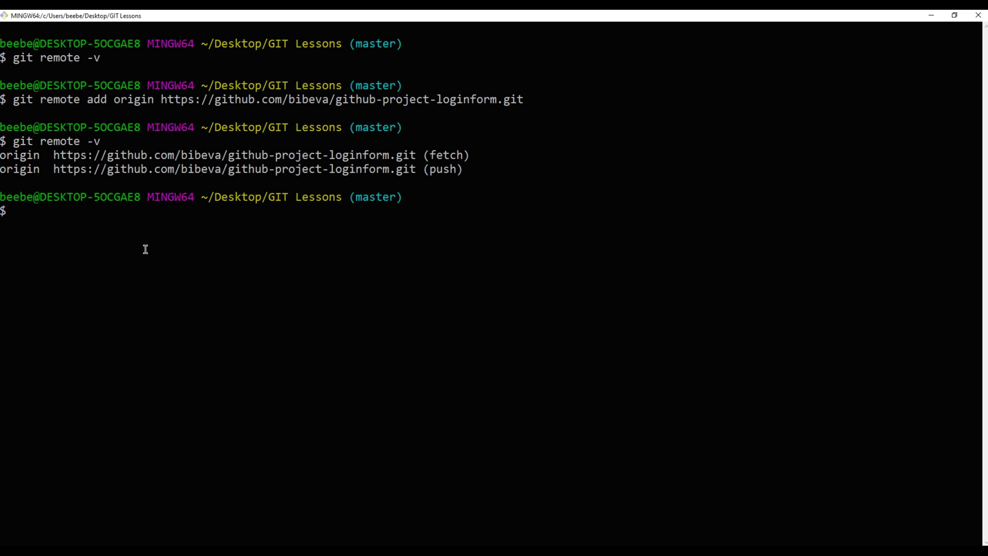
{"action": "type", "text": "git stat"}
{"action": "type", "text": "us"}
Run git status, then git push -u origin master to upload master
{"action": "key", "text": "Return"}
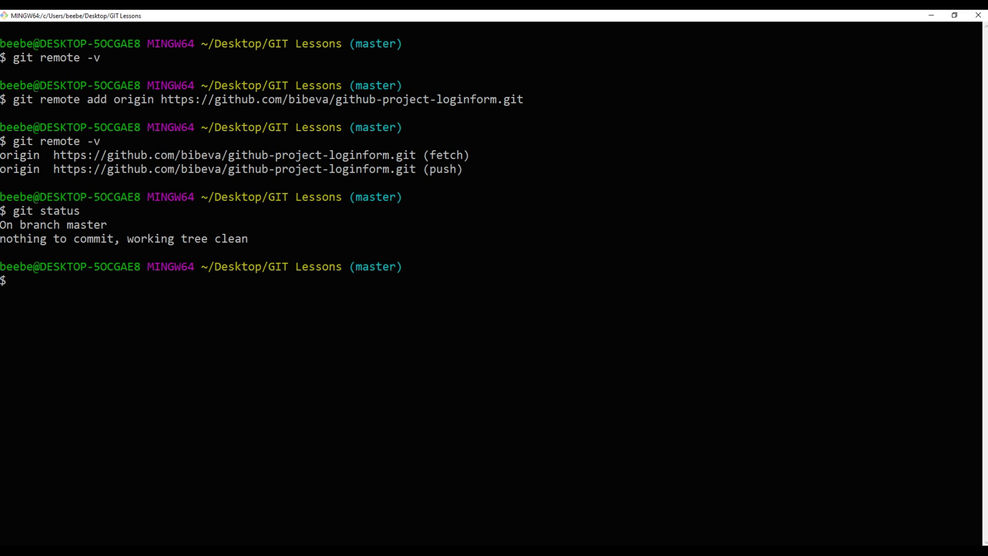
{"action": "type", "text": "git push "}
{"action": "type", "text": "-u o"}
{"action": "type", "text": "rigin mast"}
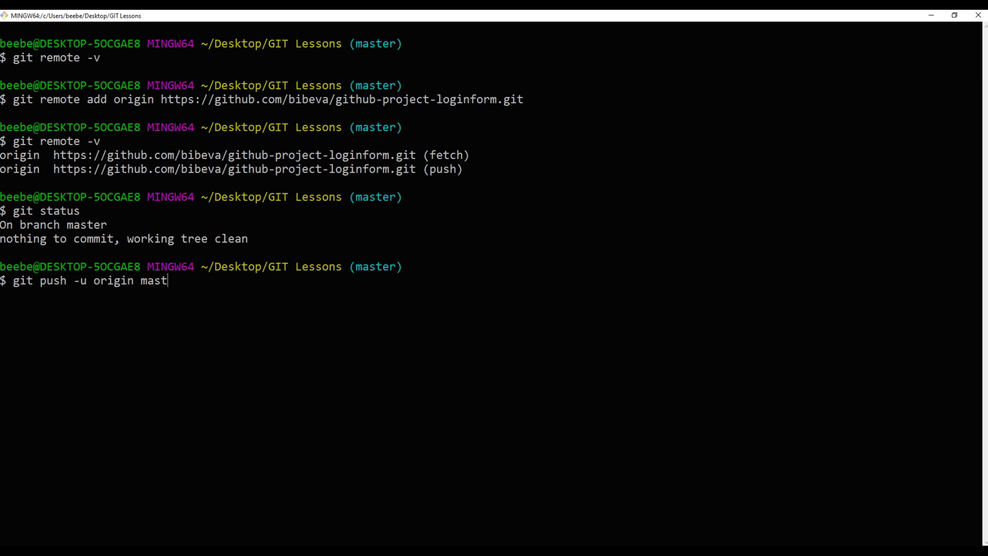
{"action": "type", "text": "er"}
{"action": "key", "text": "Return"}
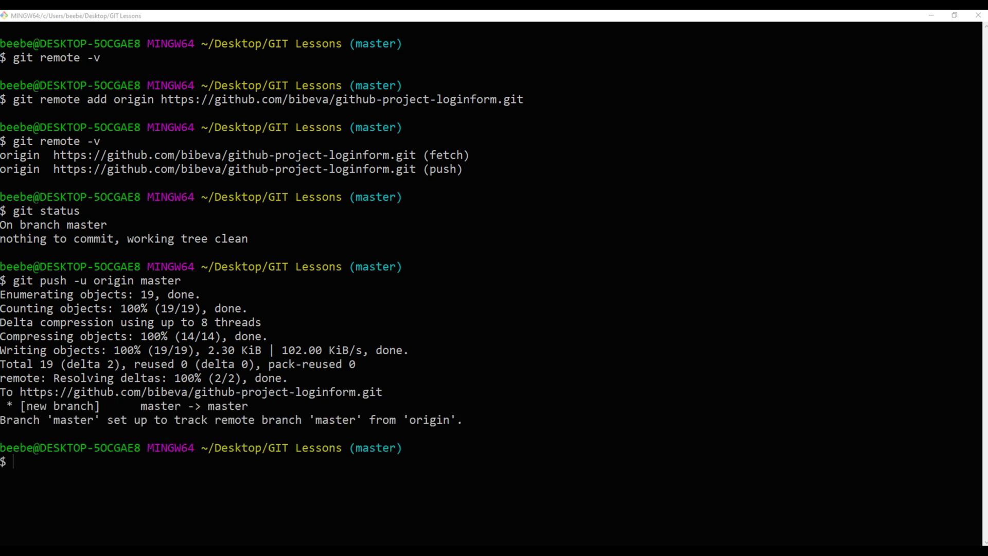
{"action": "left_click", "coordinate": [471, 464]}
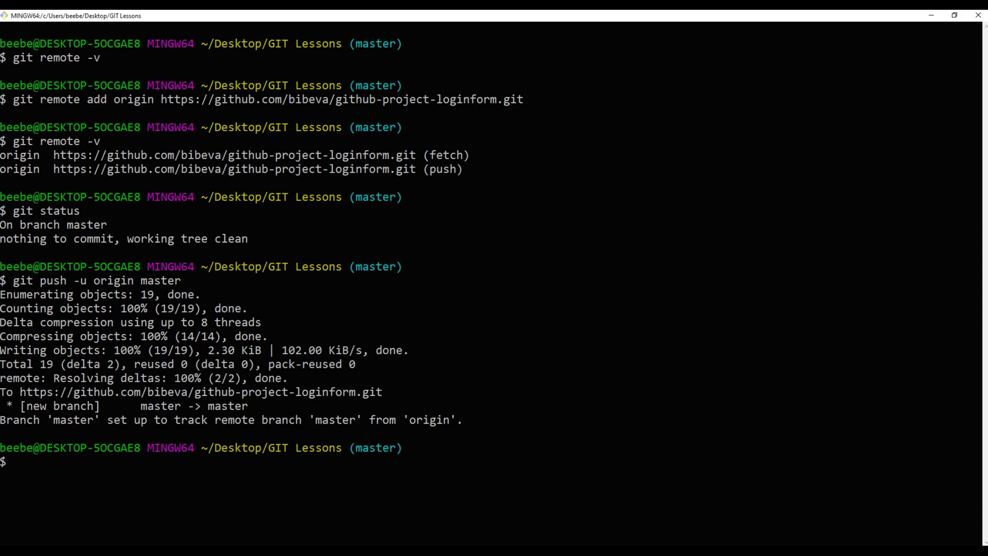
Reload the GitHub repository and open the 'alert message added' commit from the 5 commits
{"action": "left_click", "coordinate": [137, 505]}
{"action": "left_click", "coordinate": [101, 330]}
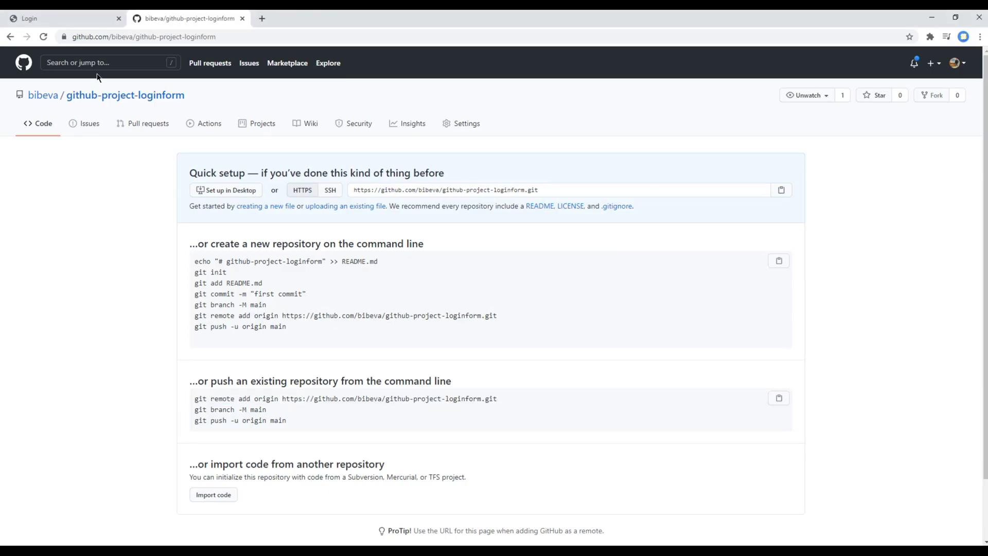
{"action": "left_click", "coordinate": [44, 37]}
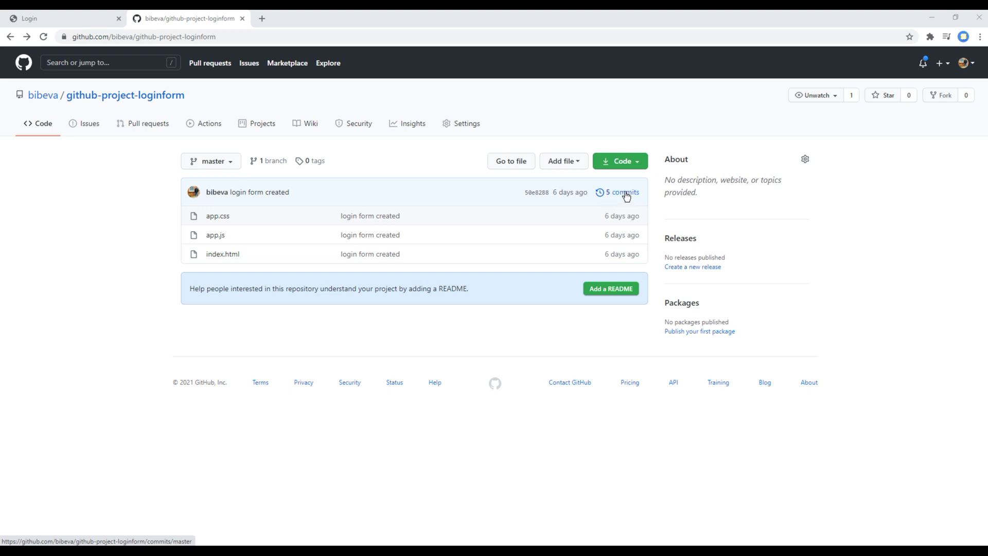
{"action": "left_click", "coordinate": [626, 197]}
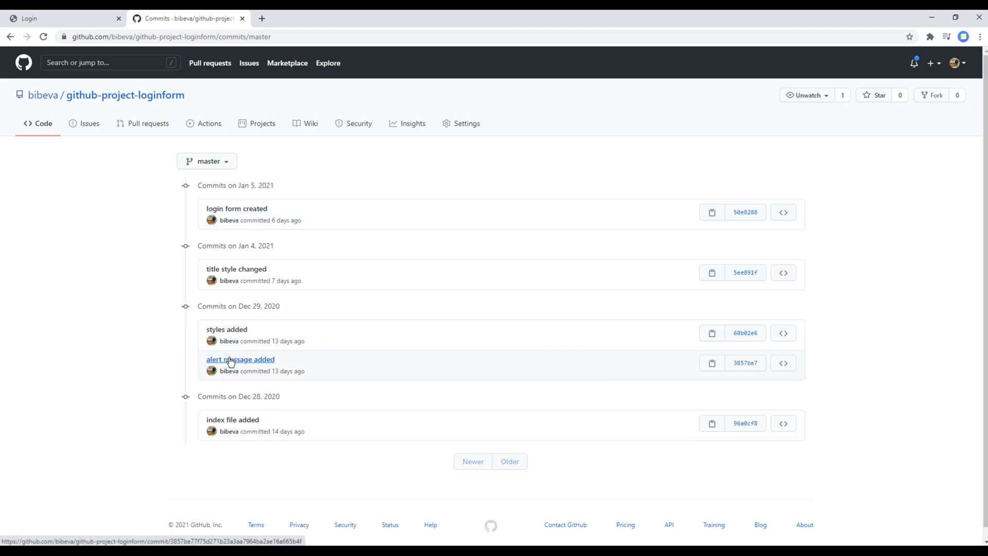
{"action": "left_click", "coordinate": [230, 361]}
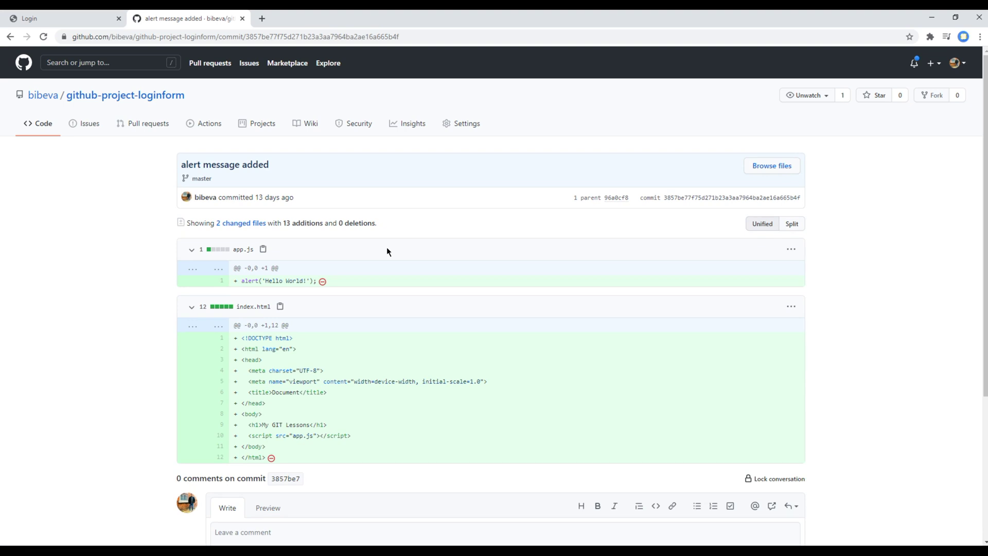
{"action": "scroll", "coordinate": [390, 360], "scroll_direction": "down", "scroll_amount": 2}
{"action": "scroll", "coordinate": [393, 360], "scroll_direction": "up", "scroll_amount": 2}
Paste the earlier push command into Git Bash and trim it to 'git push -u origin'
{"action": "key", "text": "alt+Tab"}
{"action": "right_click", "coordinate": [211, 460]}
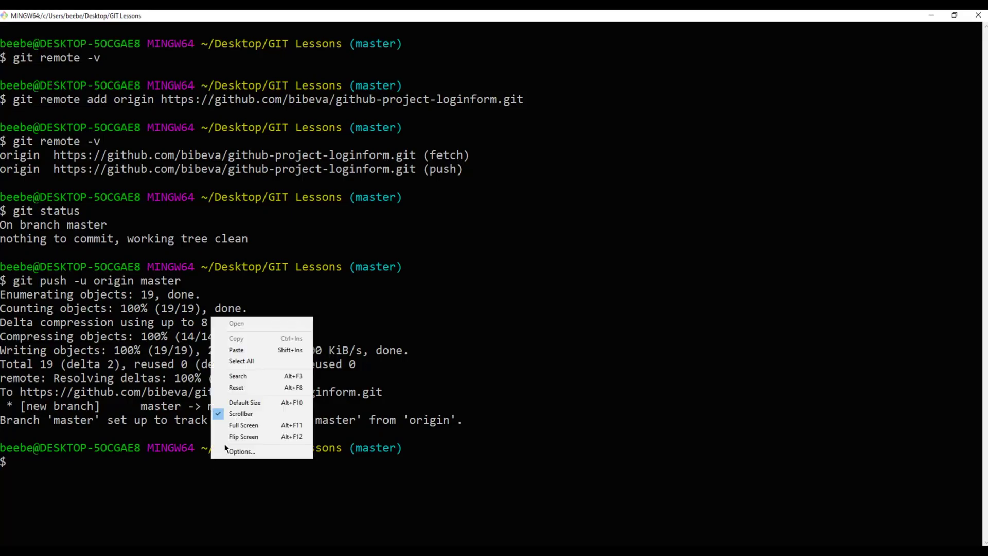
{"action": "left_click", "coordinate": [252, 349]}
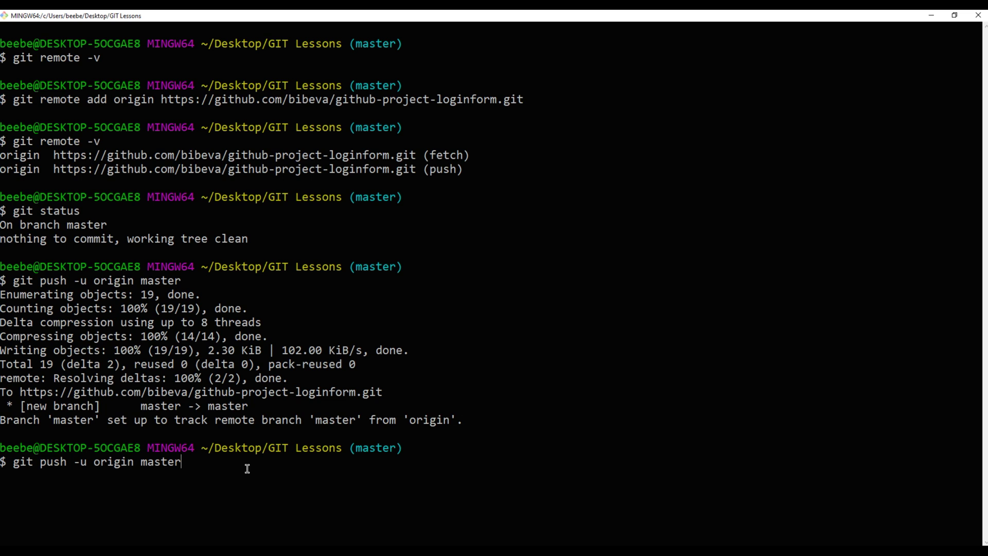
{"action": "key", "text": "BackSpace"}
{"action": "key", "text": "BackSpace"}
{"action": "key", "text": "BackSpace"}
{"action": "key", "text": "BackSpace"}
{"action": "key", "text": "BackSpace"}
{"action": "key", "text": "BackSpace"}
{"action": "key", "text": "BackSpace"}
{"action": "key", "text": "BackSpace"}
{"action": "key", "text": "BackSpace"}
{"action": "key", "text": "BackSpace"}
{"action": "key", "text": "BackSpace"}
{"action": "key", "text": "BackSpace"}
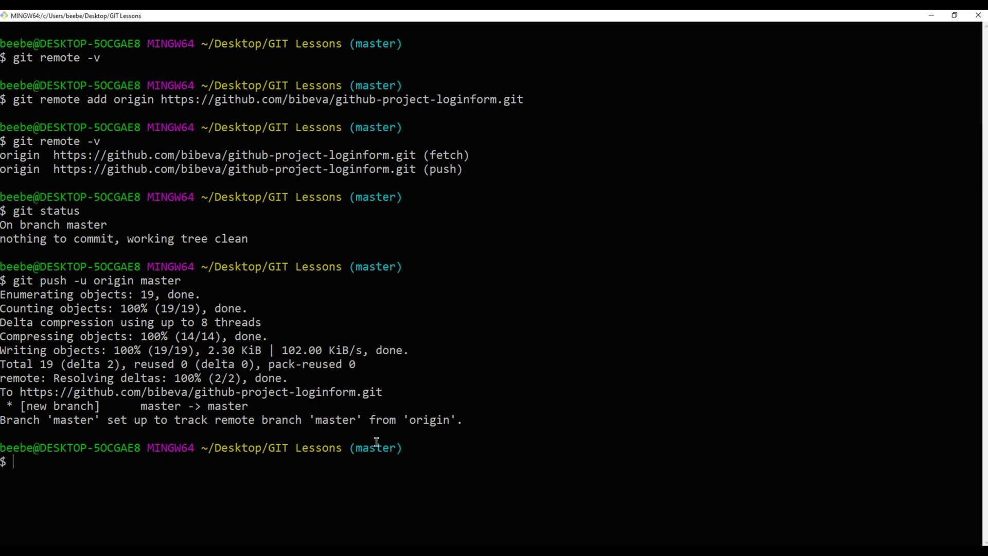